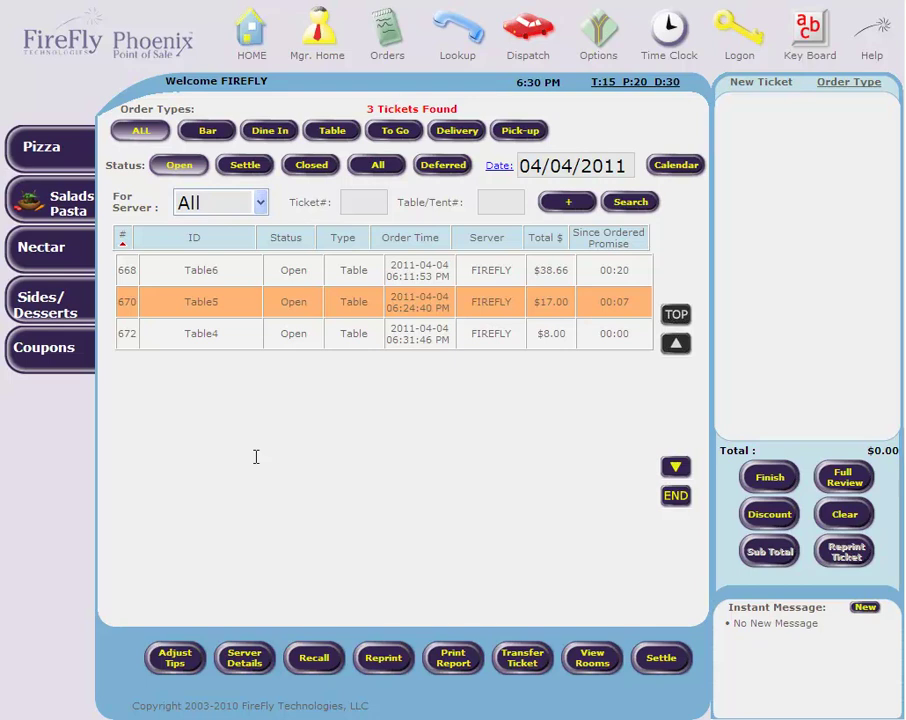
Adjust the tip on the open Table4 ticket to $3.00, save it and accept the unusually large amount.
left_click(348, 336)
left_click(173, 660)
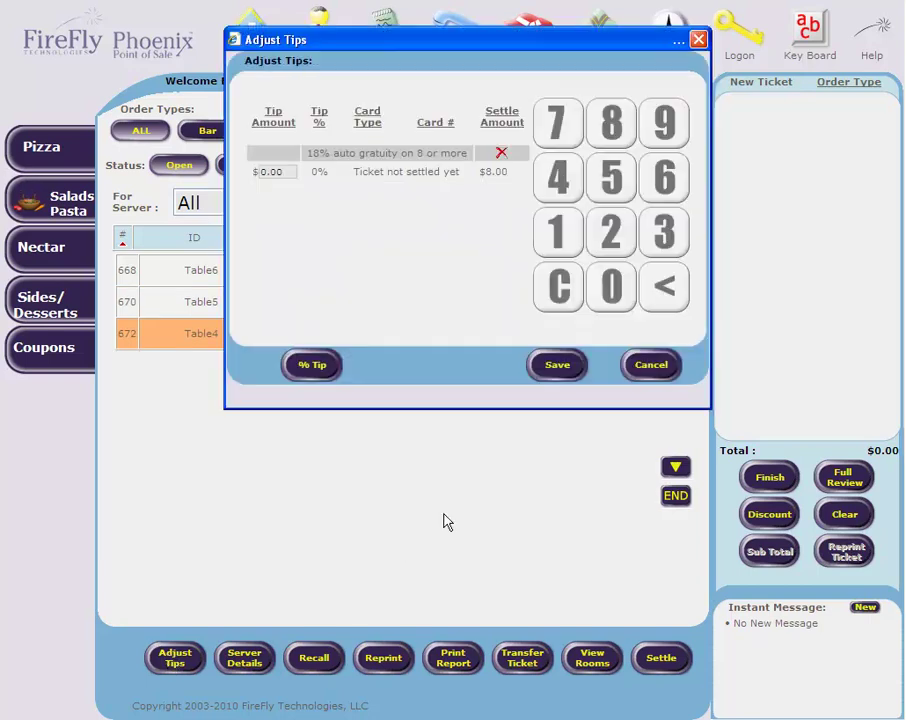
left_click_drag(292, 157, 262, 152)
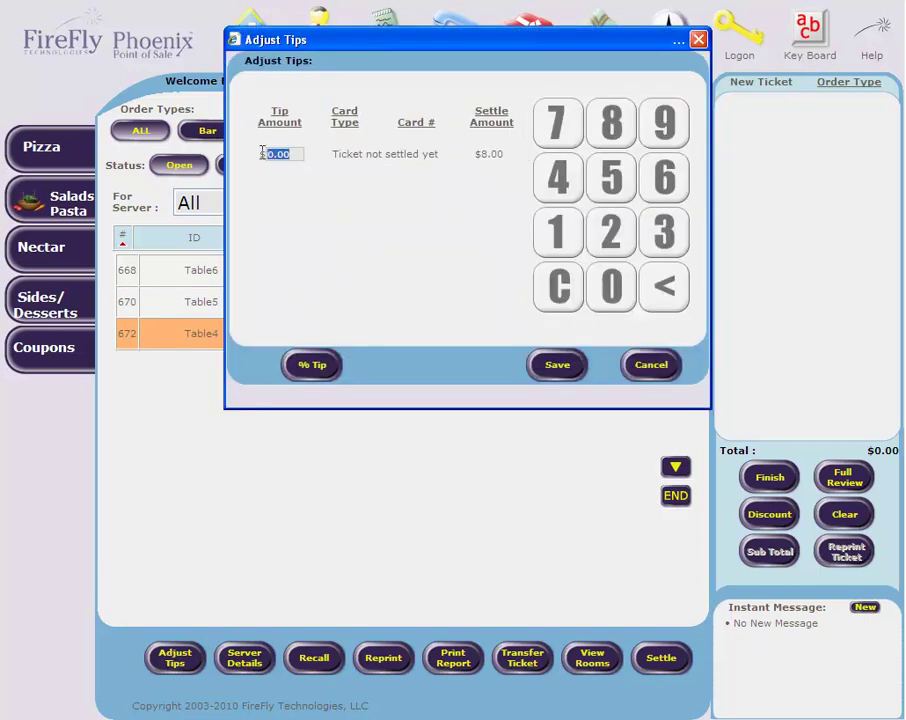
left_click(664, 238)
left_click(609, 300)
left_click(607, 292)
left_click(557, 366)
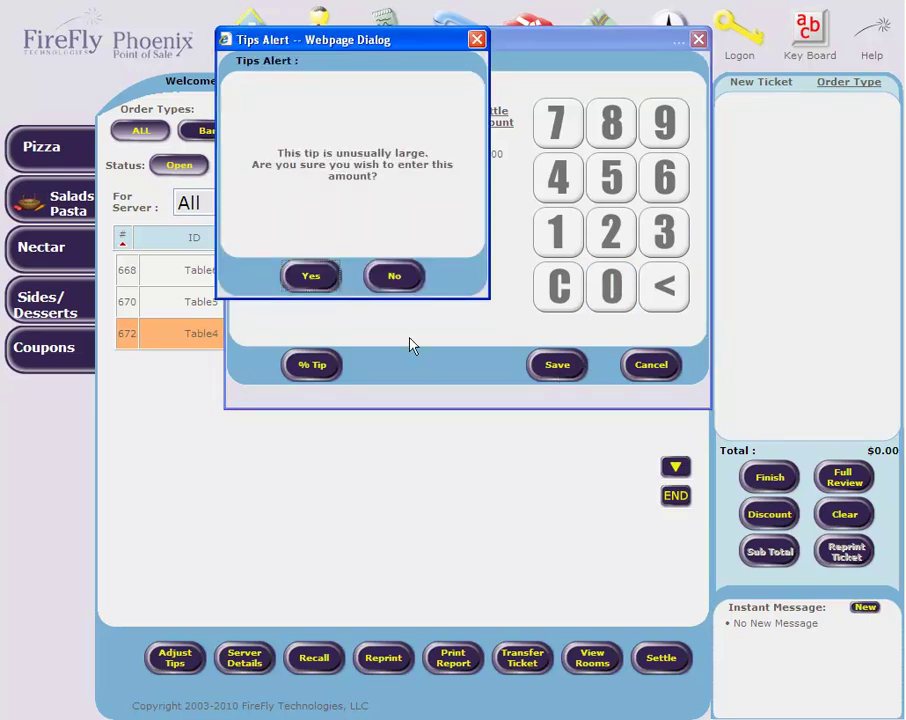
left_click_drag(365, 52, 310, 53)
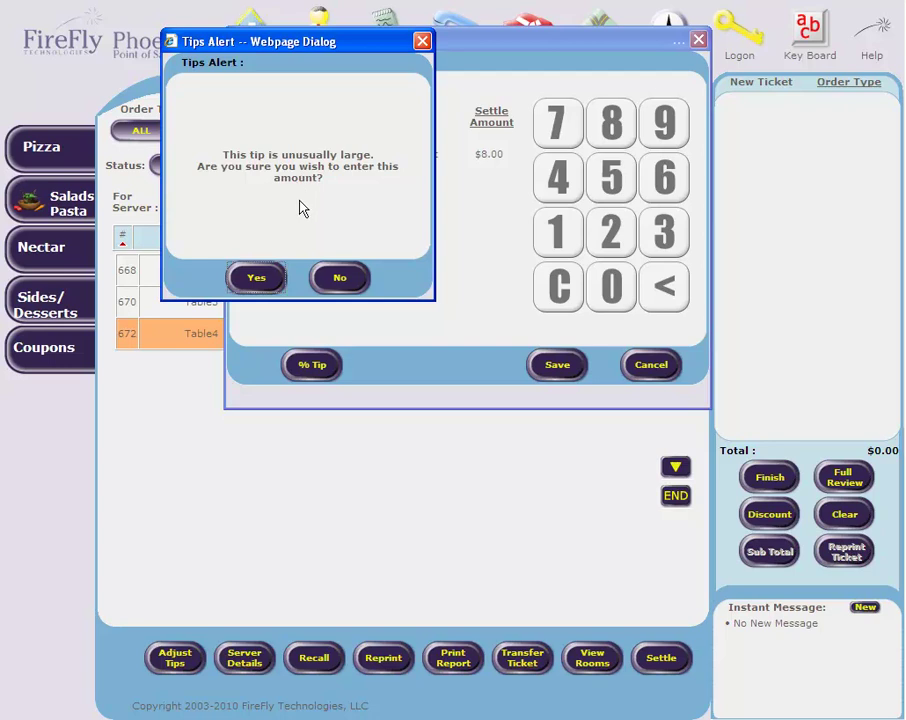
left_click(259, 281)
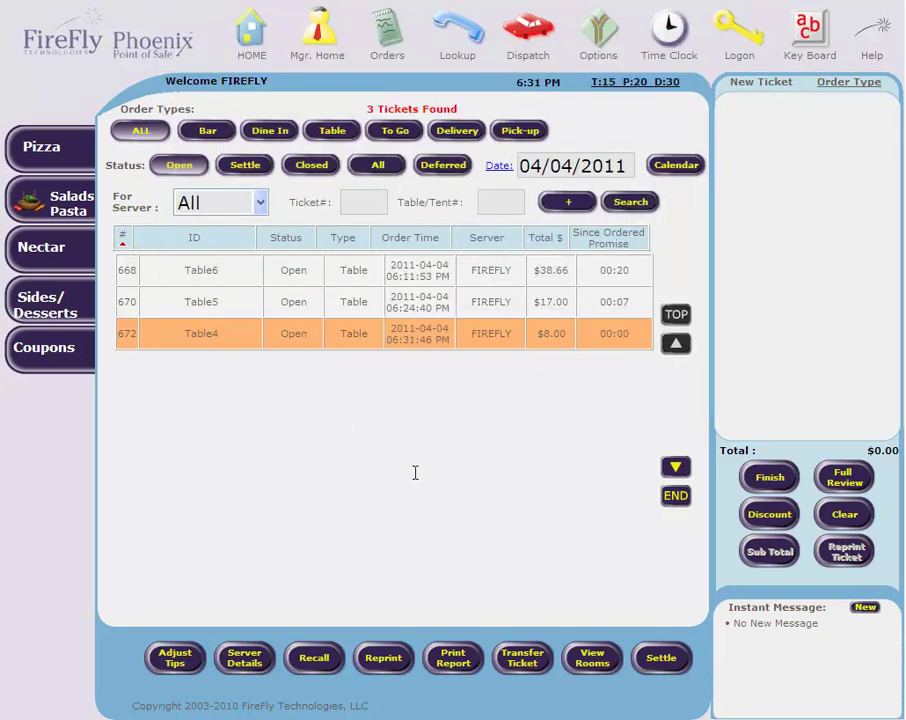
Using the room layout, apply a 15% tip to table 4's ticket, save it and clear the ticket from view.
left_click(597, 664)
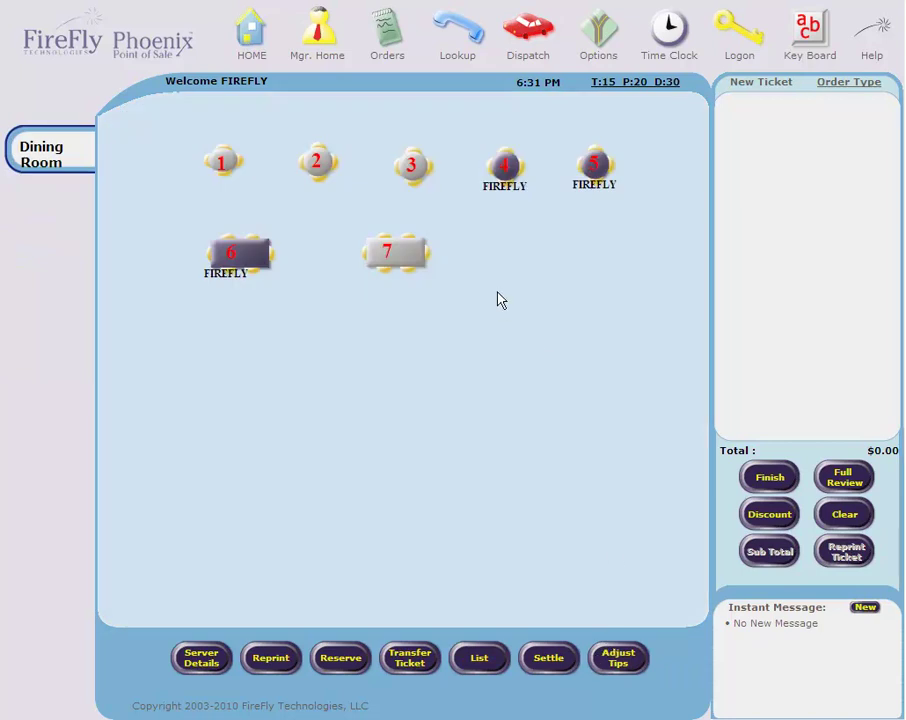
left_click(505, 168)
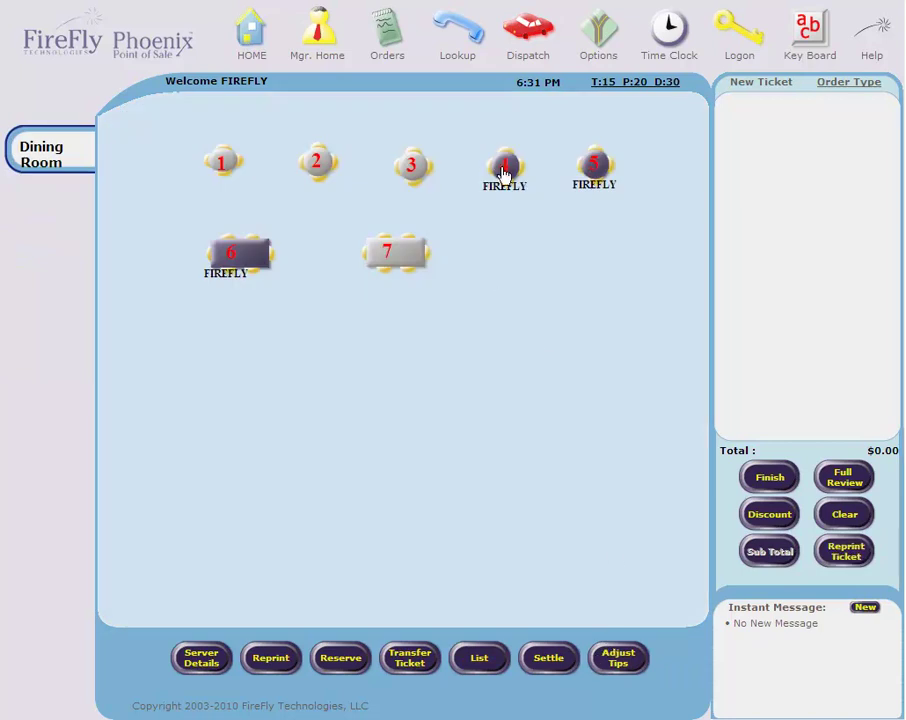
left_click(619, 657)
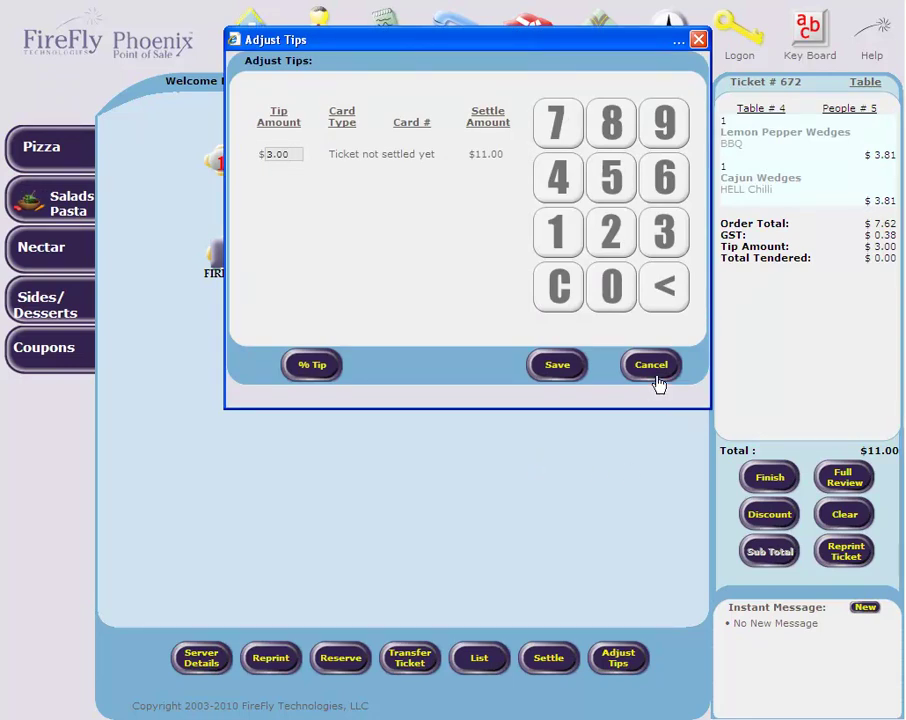
left_click(318, 367)
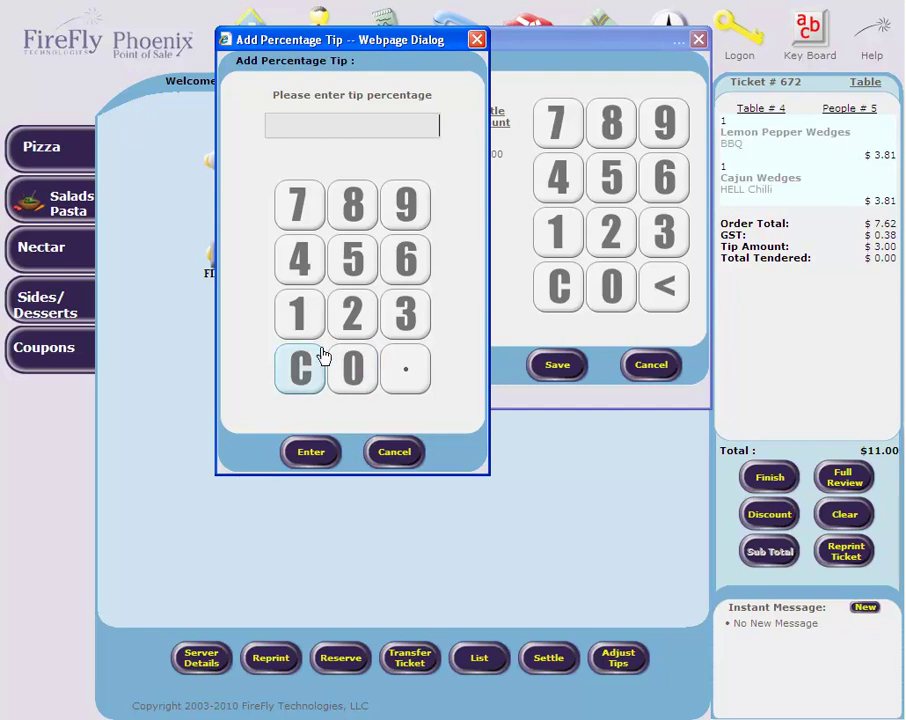
left_click(316, 310)
left_click(355, 260)
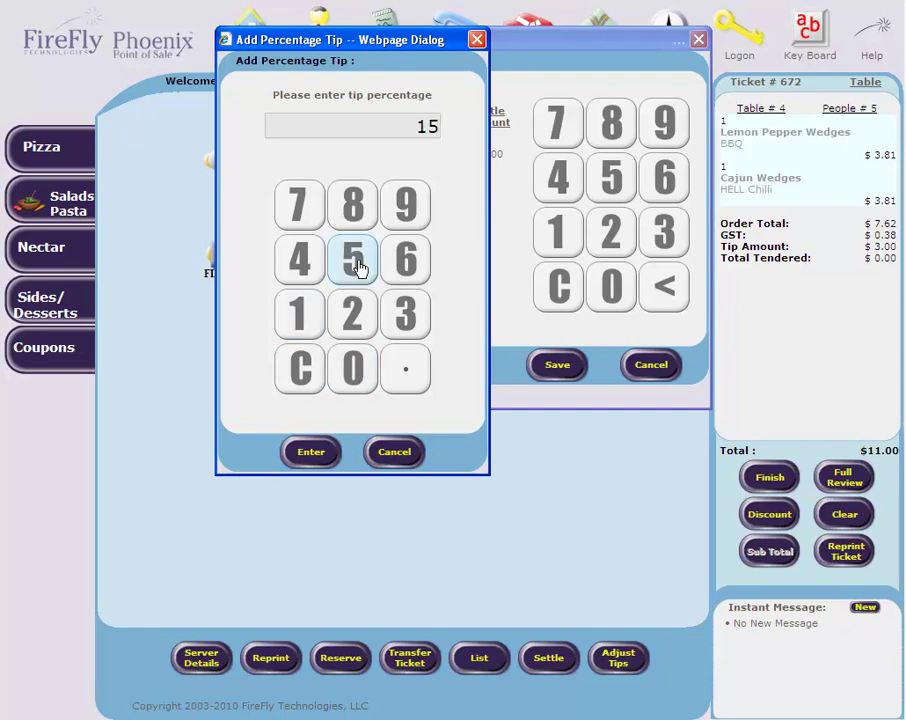
left_click(310, 455)
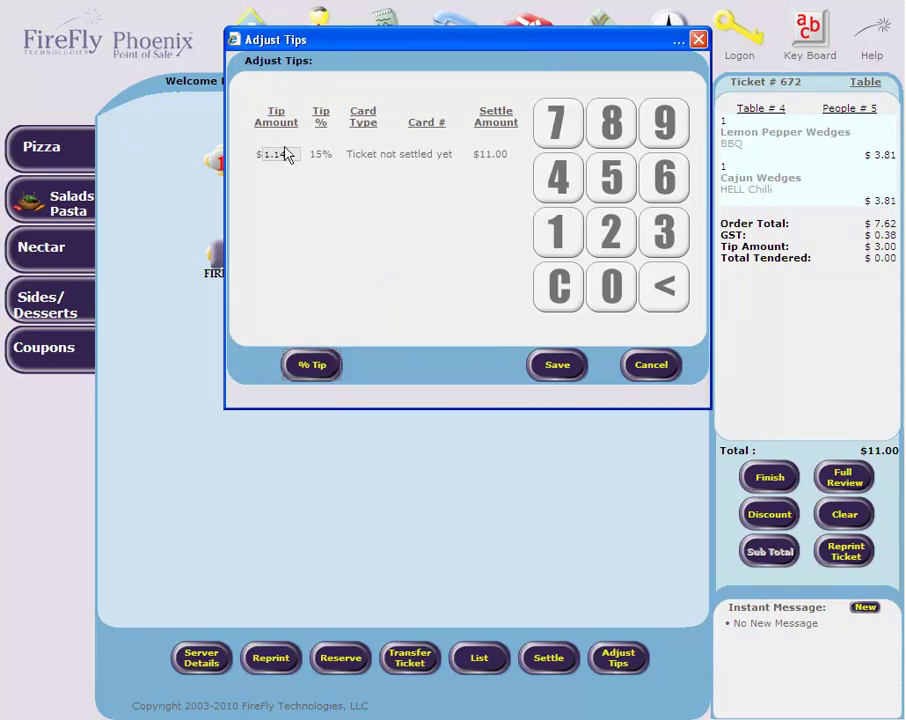
left_click(560, 368)
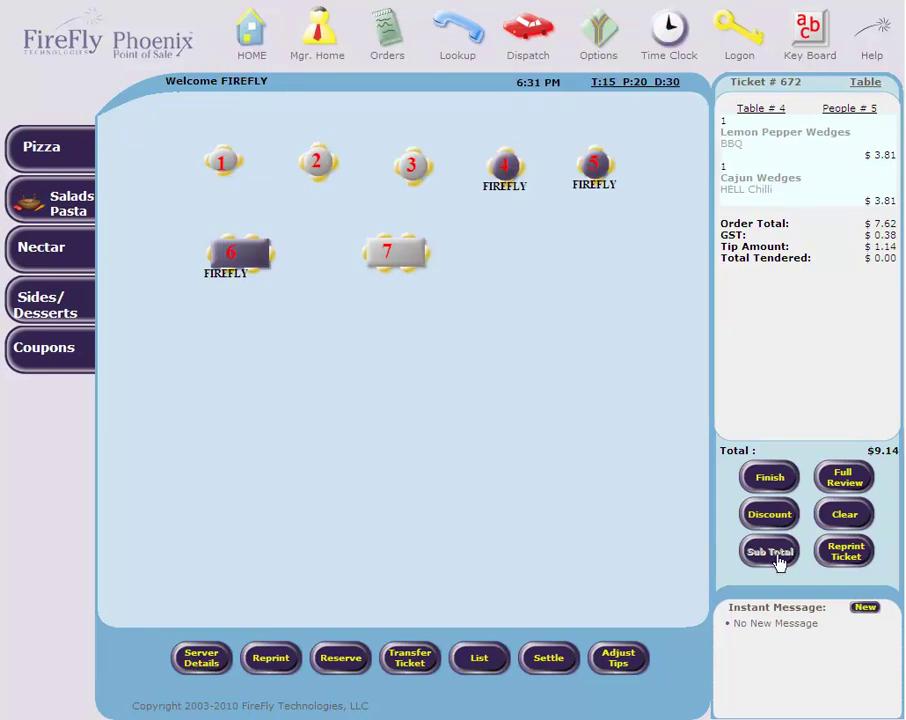
left_click(845, 514)
Remove the 18% auto gratuity from table 6's ticket, save the tip adjustment and clear the ticket from view.
left_click(243, 258)
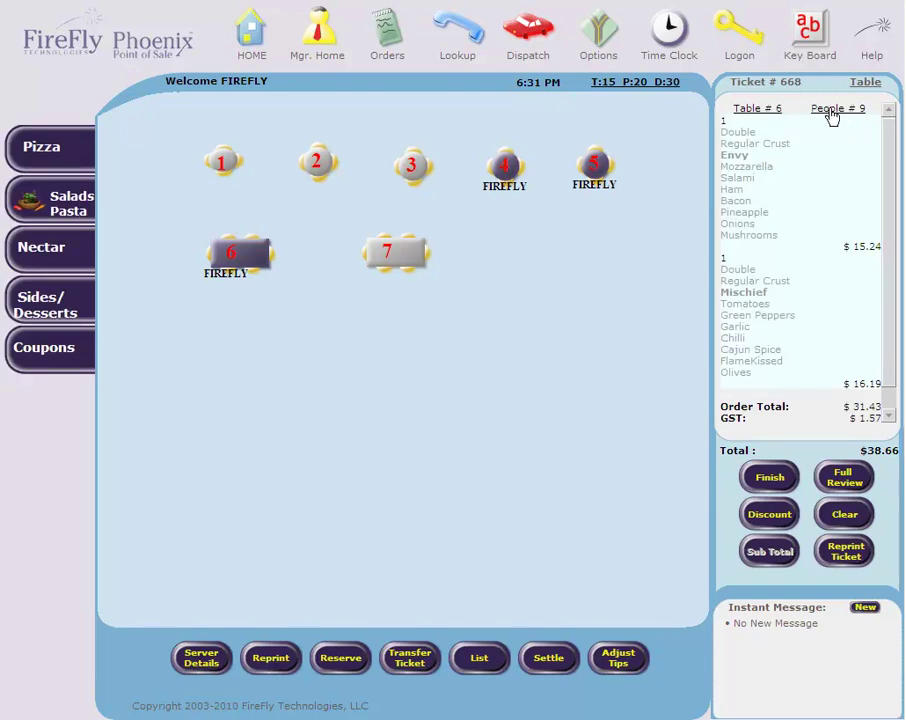
left_click_drag(891, 187, 898, 268)
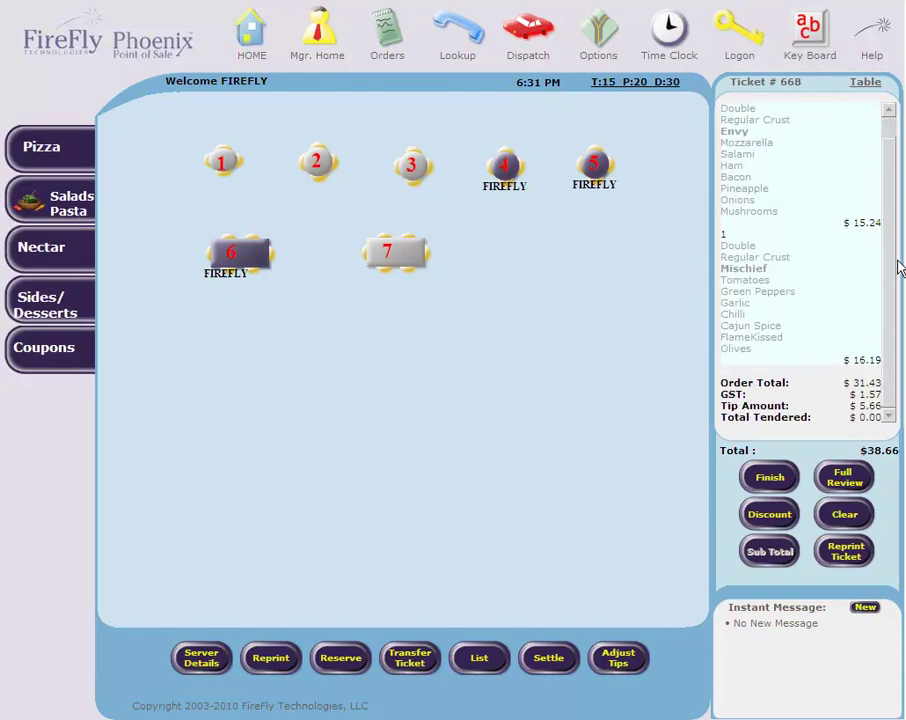
left_click(619, 667)
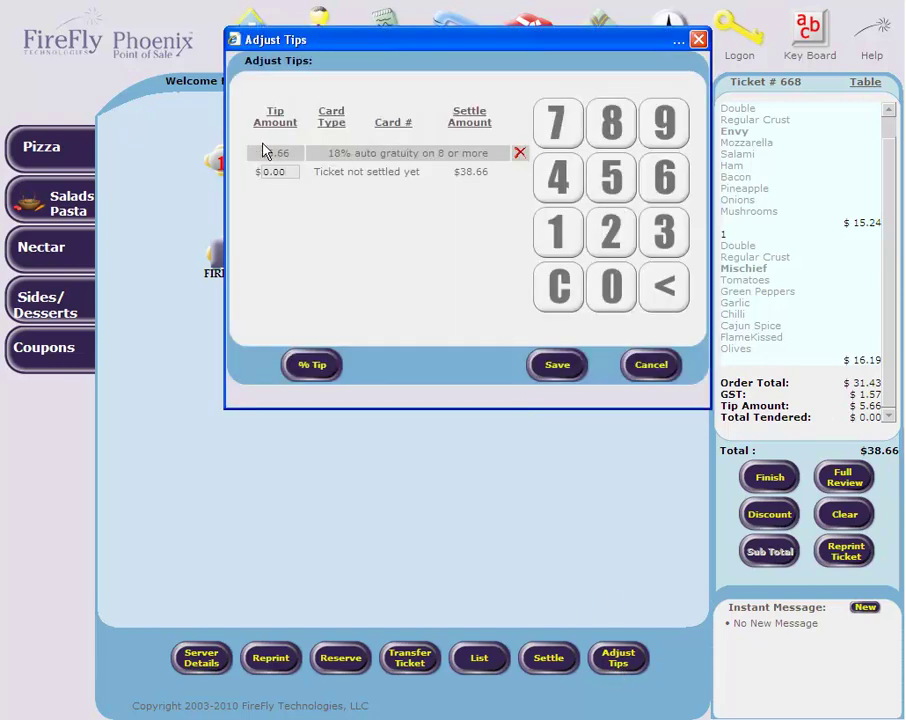
left_click(519, 154)
left_click(565, 369)
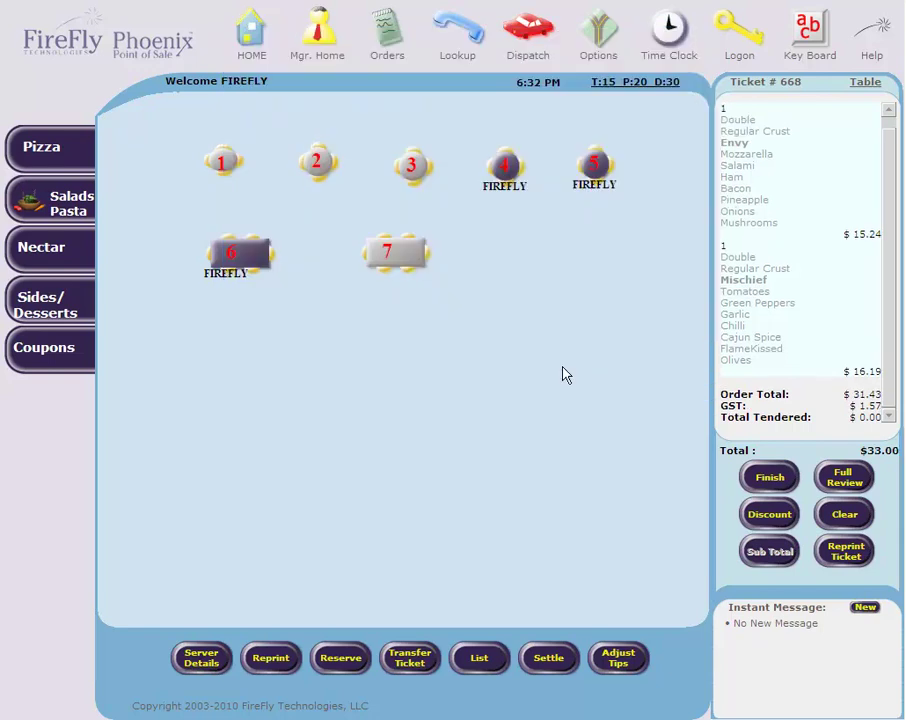
left_click(845, 515)
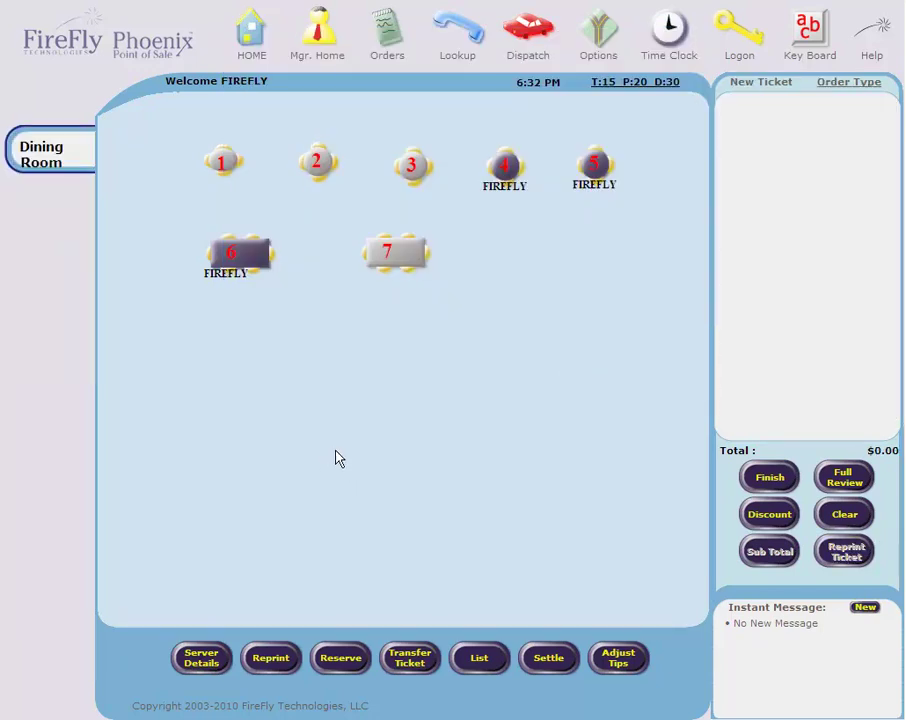
Look up the Adjust Tip function in the Salads Pasta menu, open it and close it without entering a tip.
left_click(478, 662)
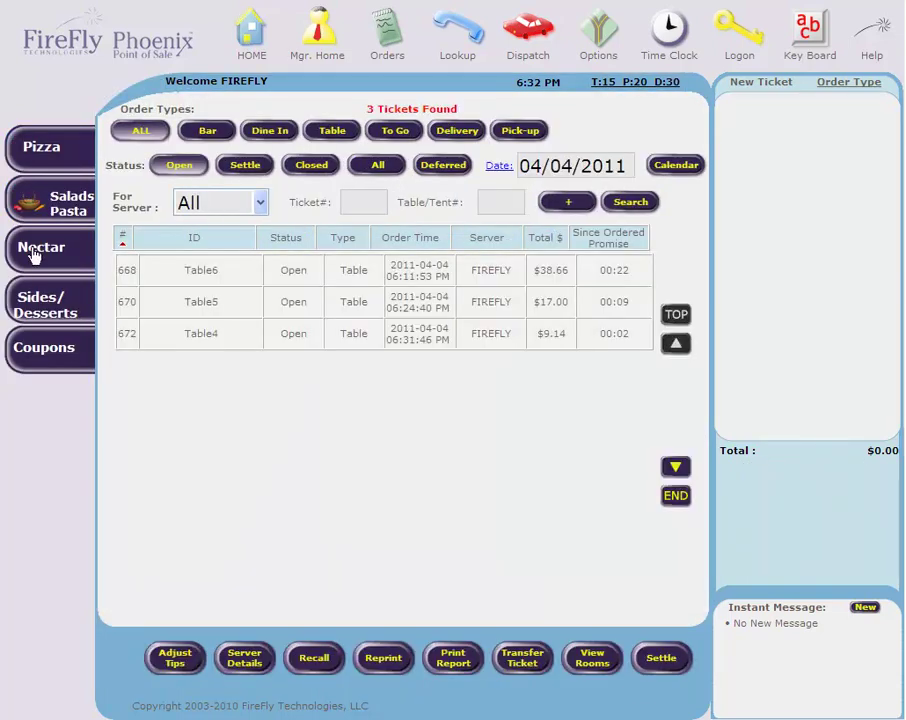
left_click(28, 300)
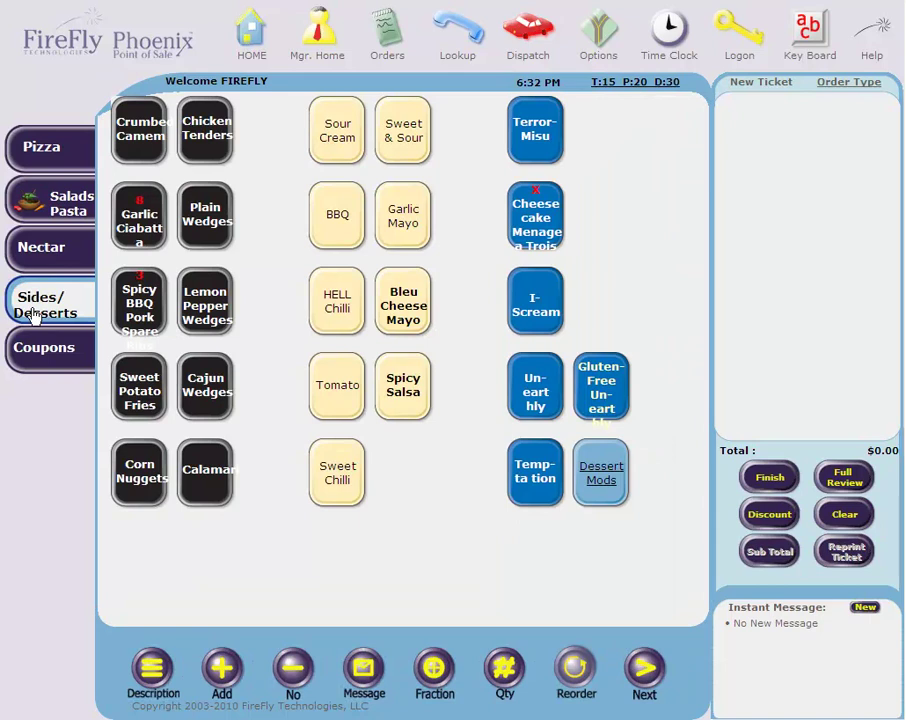
left_click(35, 200)
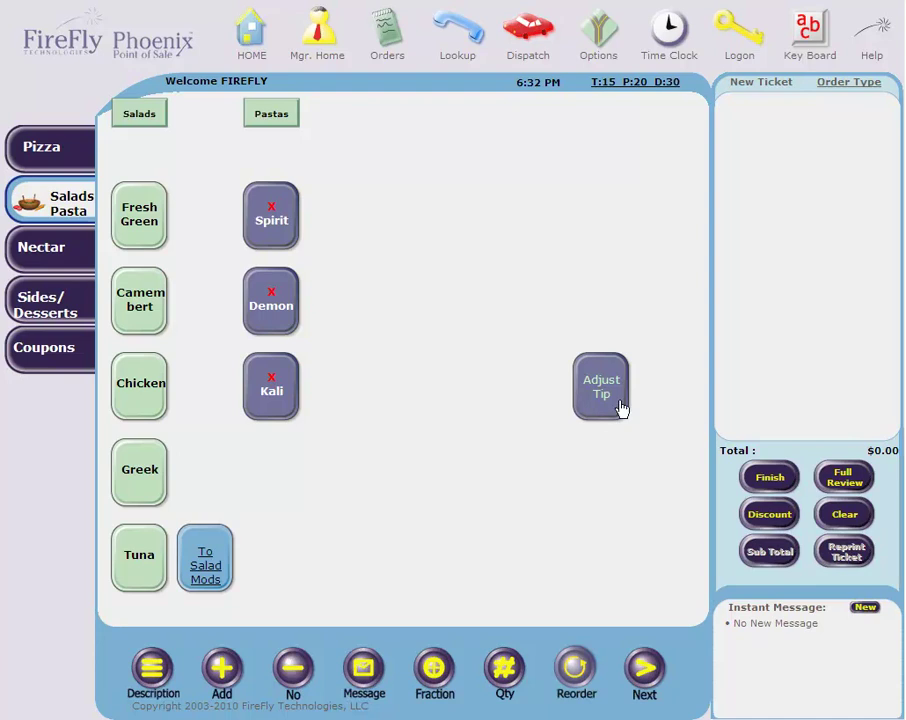
left_click(598, 398)
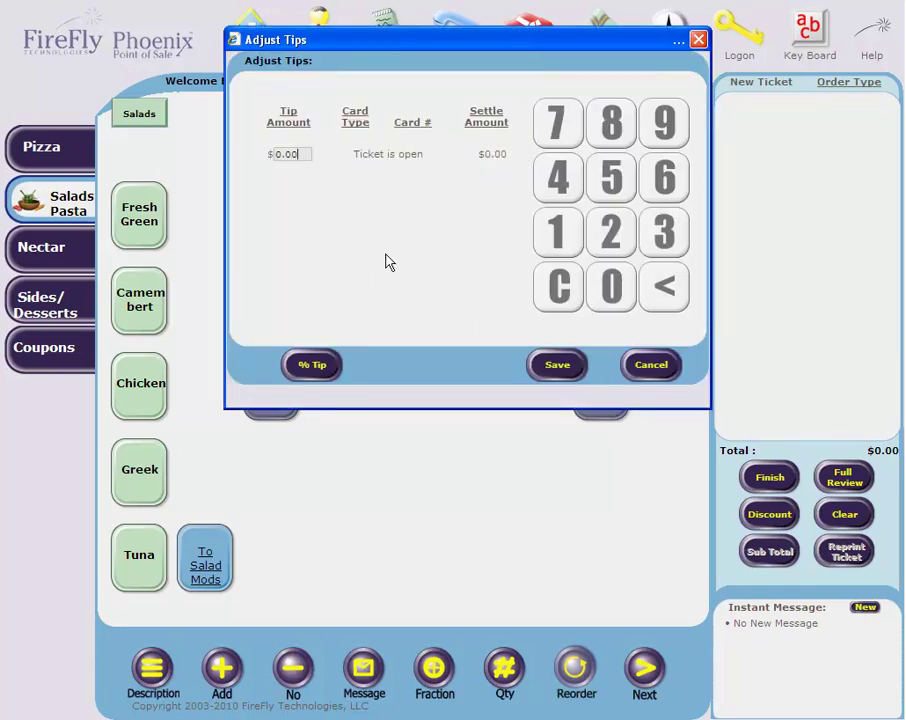
left_click(645, 376)
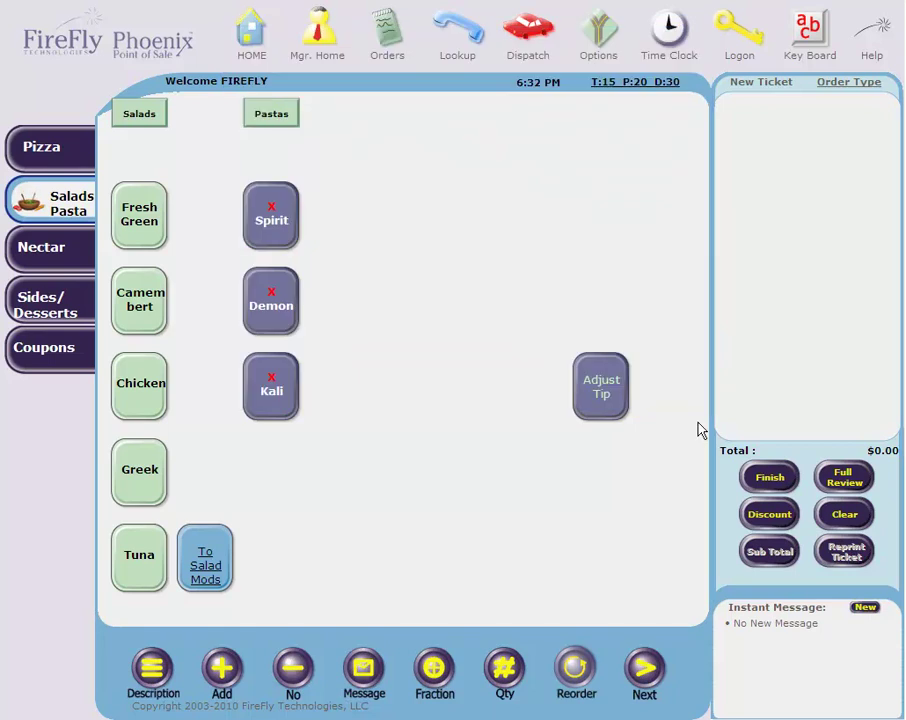
In the manager configuration's Table order settings, base the auto gratuity on the Net ticket amount.
left_click(320, 37)
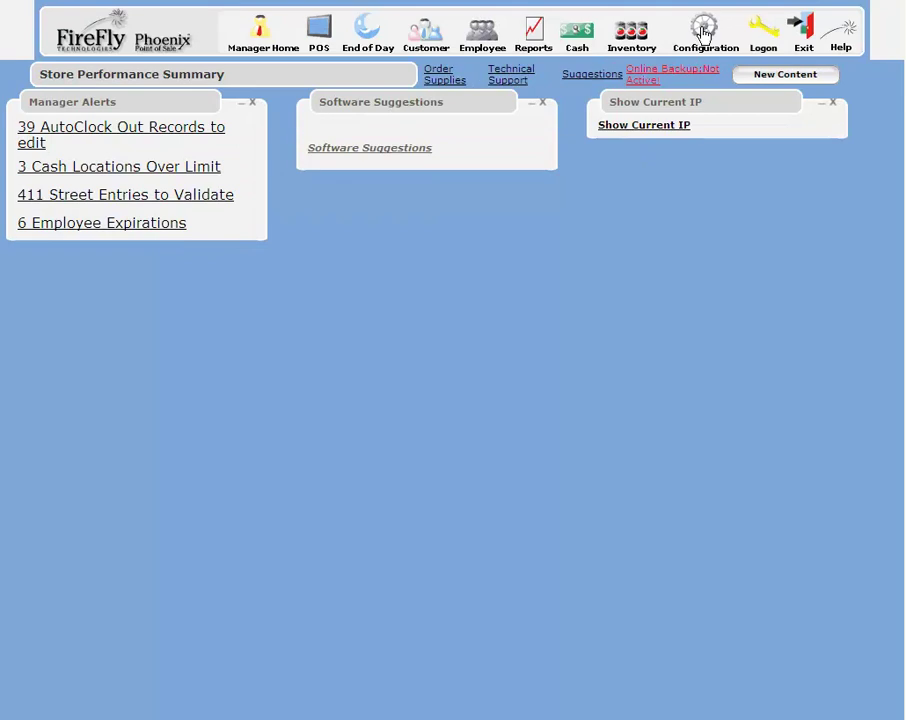
left_click(705, 33)
left_click(118, 129)
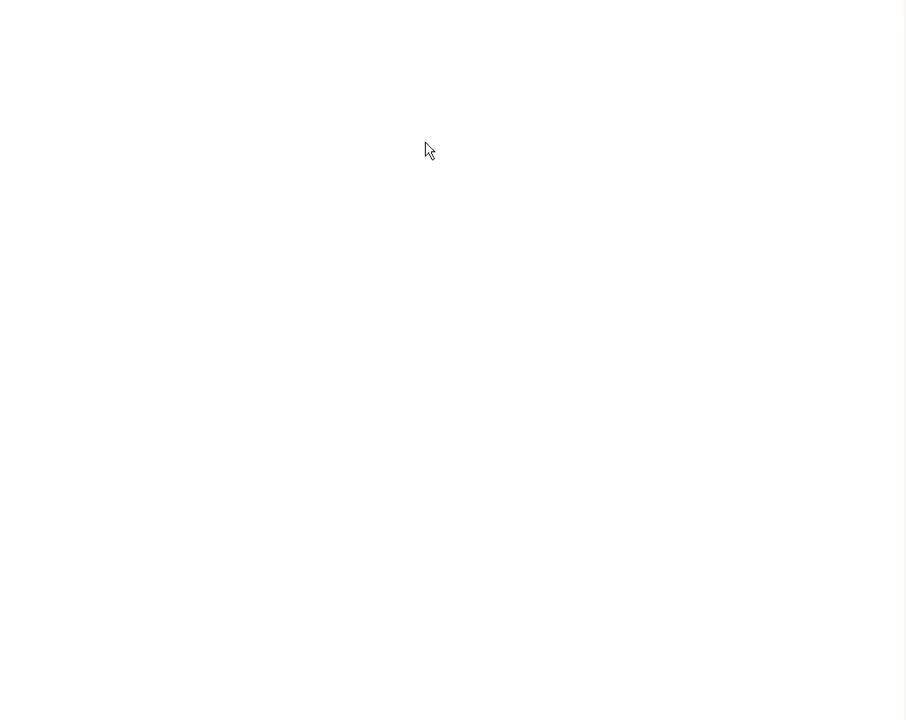
left_click(428, 107)
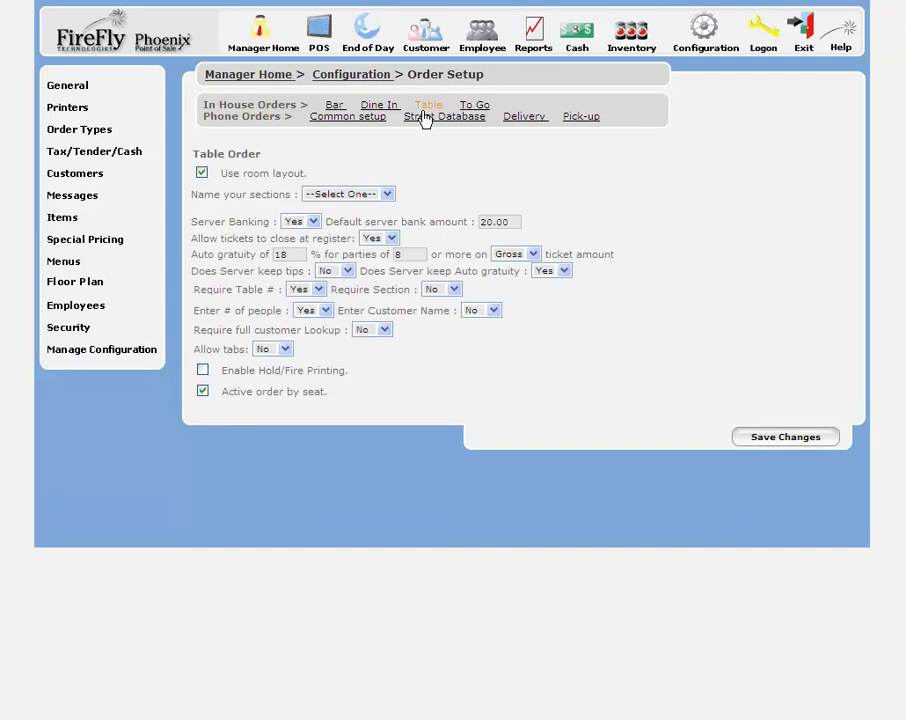
left_click_drag(192, 257, 491, 258)
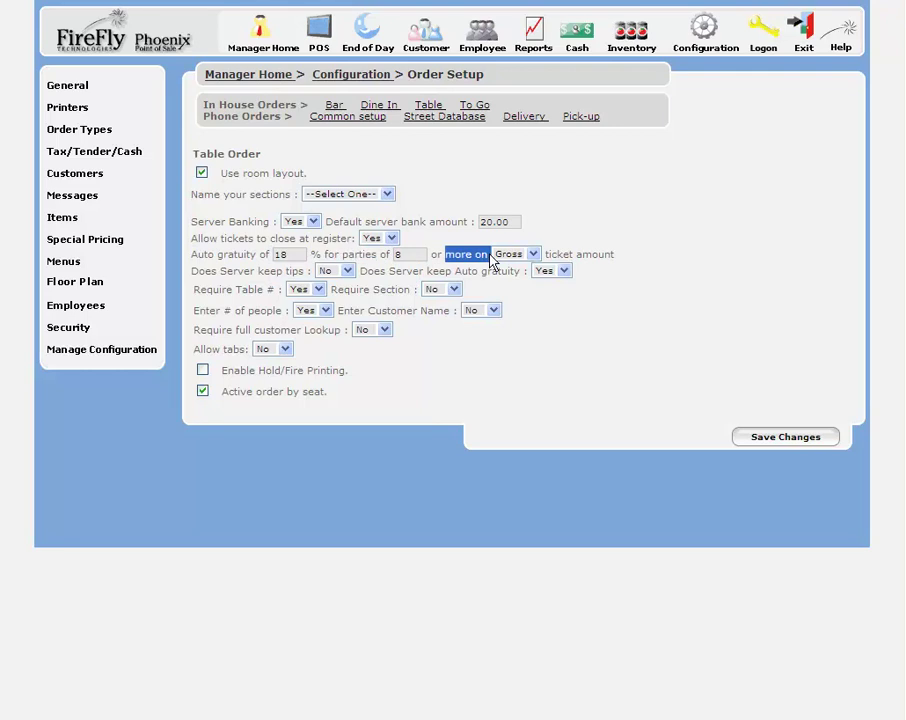
left_click(530, 255)
left_click(521, 279)
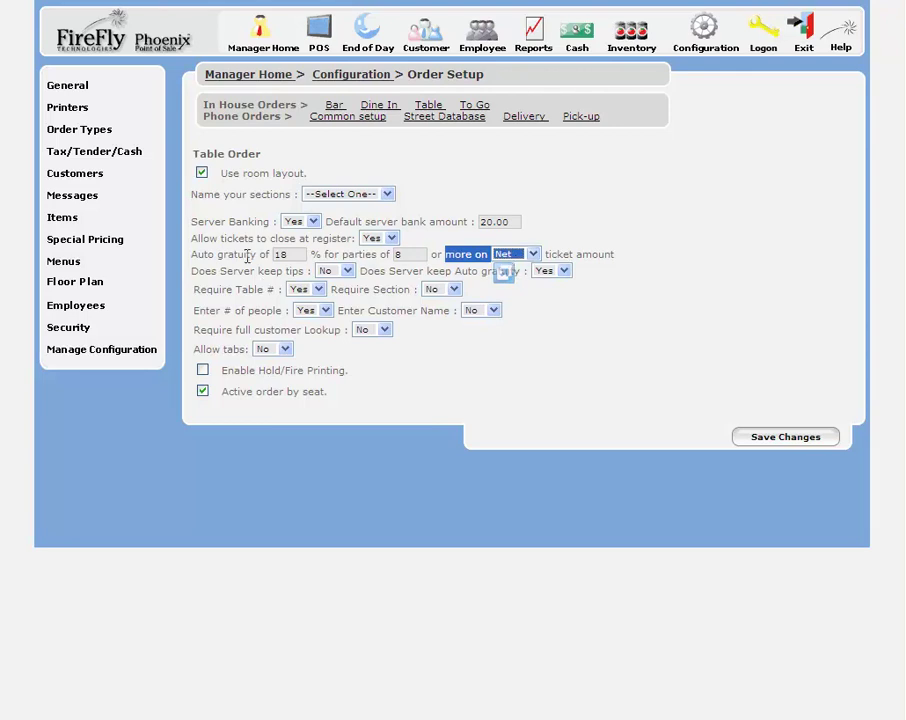
Enable Use for Auto Gratuity for the GST tax structure in the Tax/Tender/Cash setup.
left_click(100, 154)
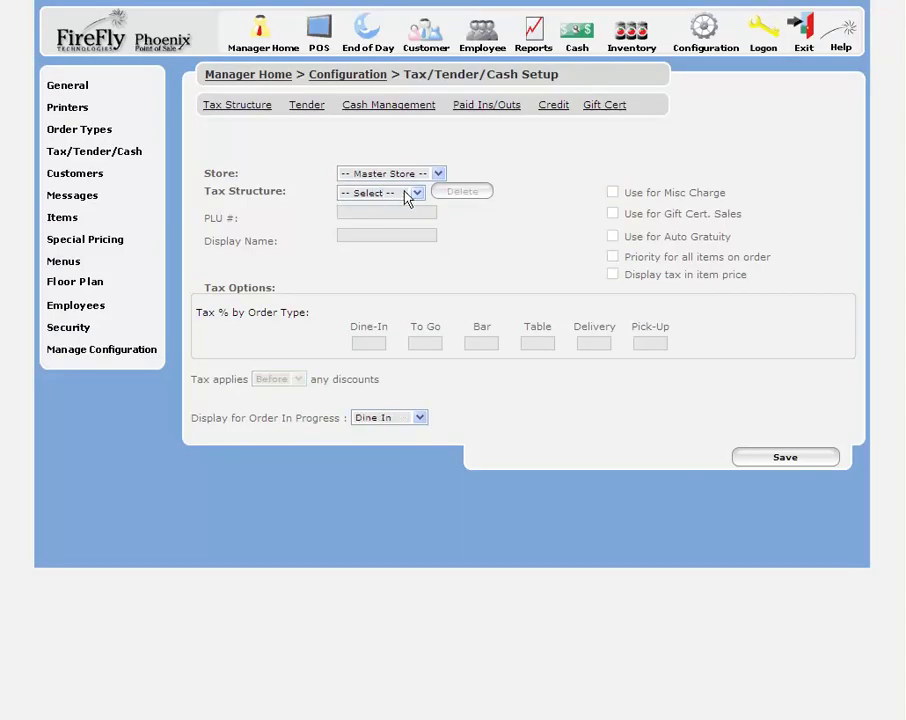
left_click(414, 193)
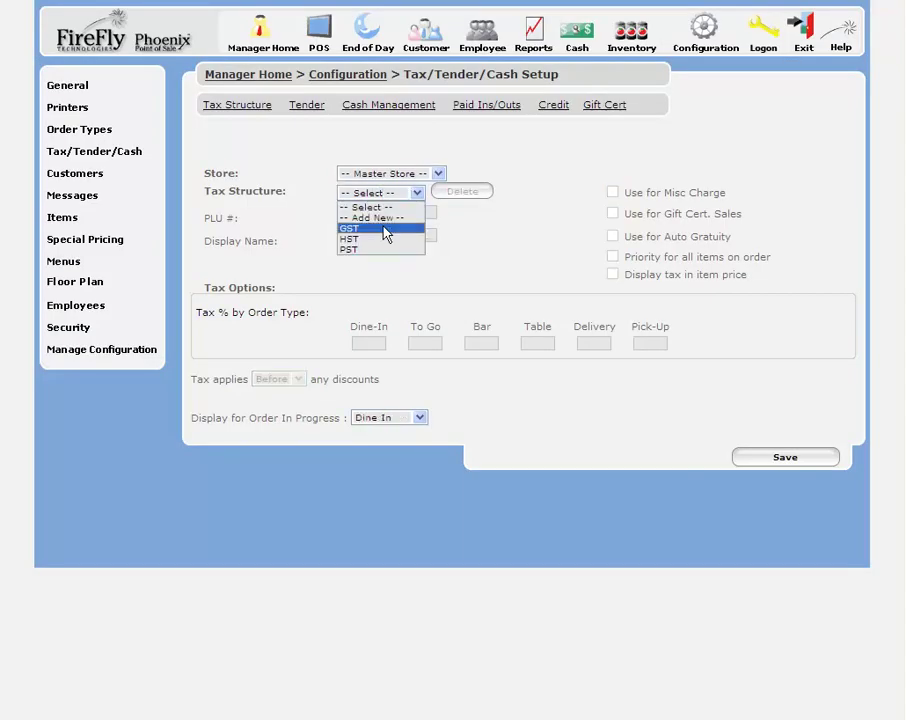
left_click(385, 230)
left_click(613, 237)
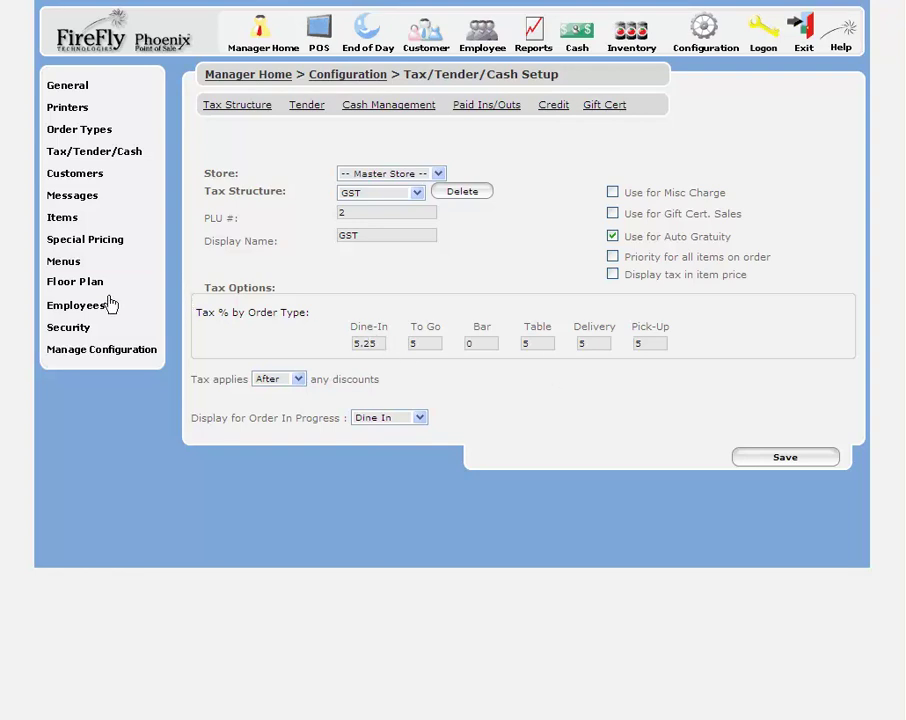
In the Menus setup, add a Function button assigned to Adjust Tip in an empty slot above the Prompt button on the Nectar menu.
left_click(92, 264)
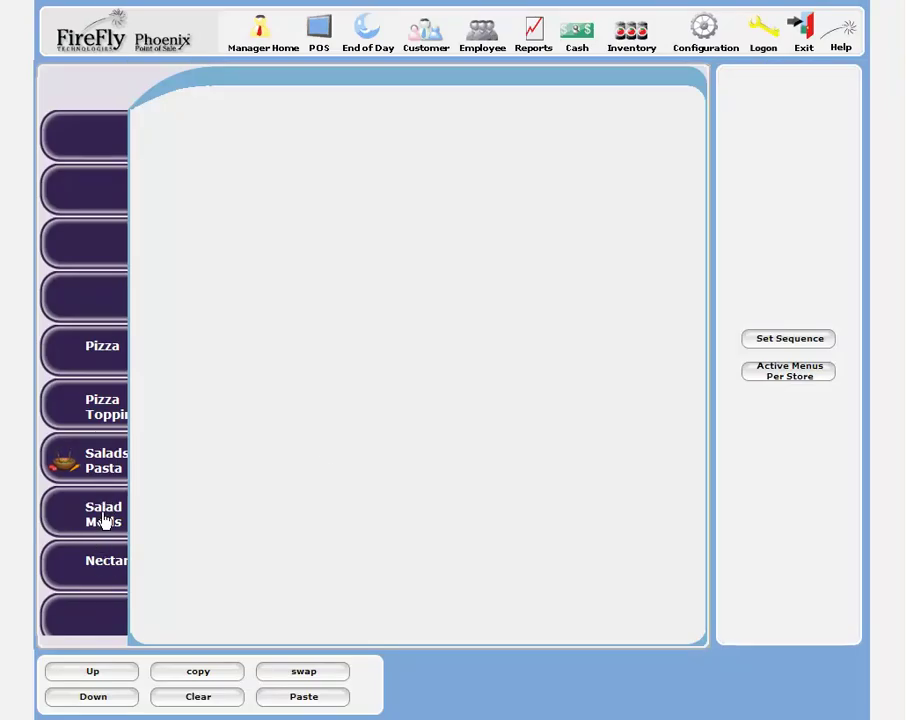
left_click(89, 576)
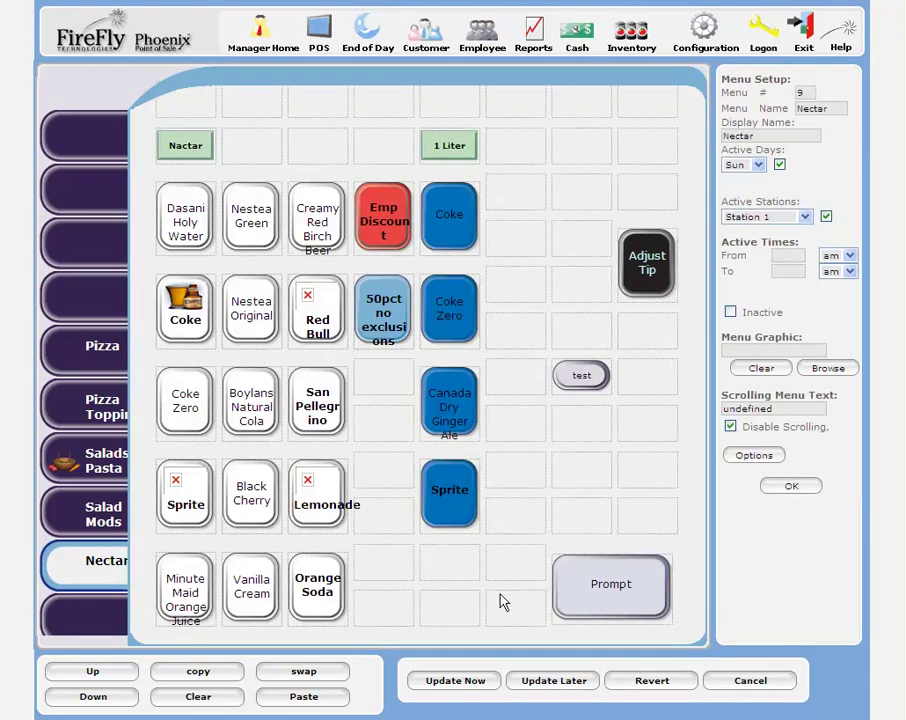
left_click(653, 481)
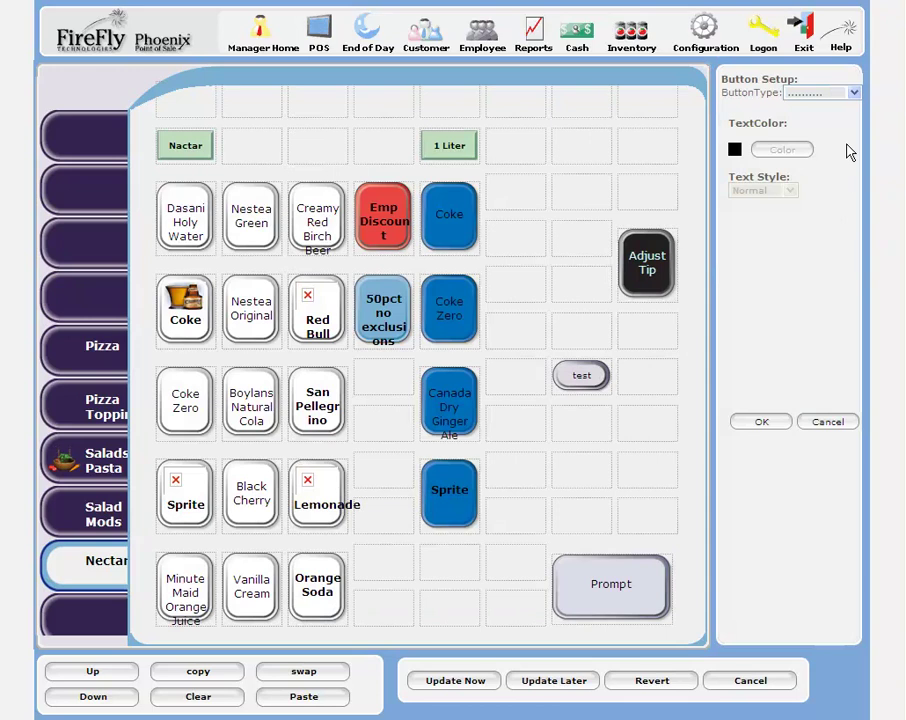
left_click(855, 93)
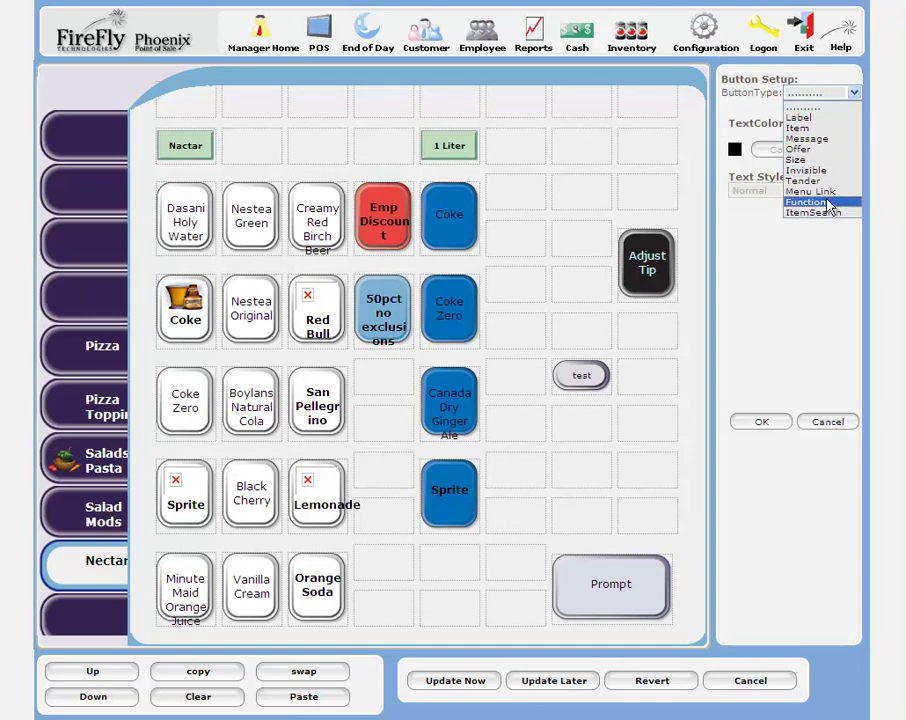
left_click(818, 199)
left_click(829, 304)
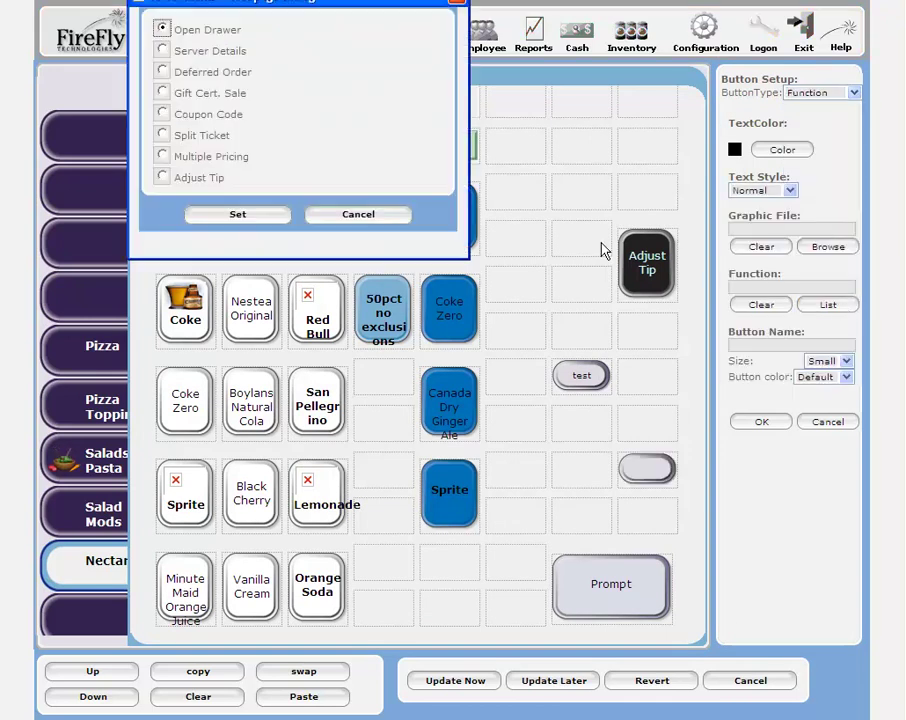
left_click(163, 177)
left_click(214, 213)
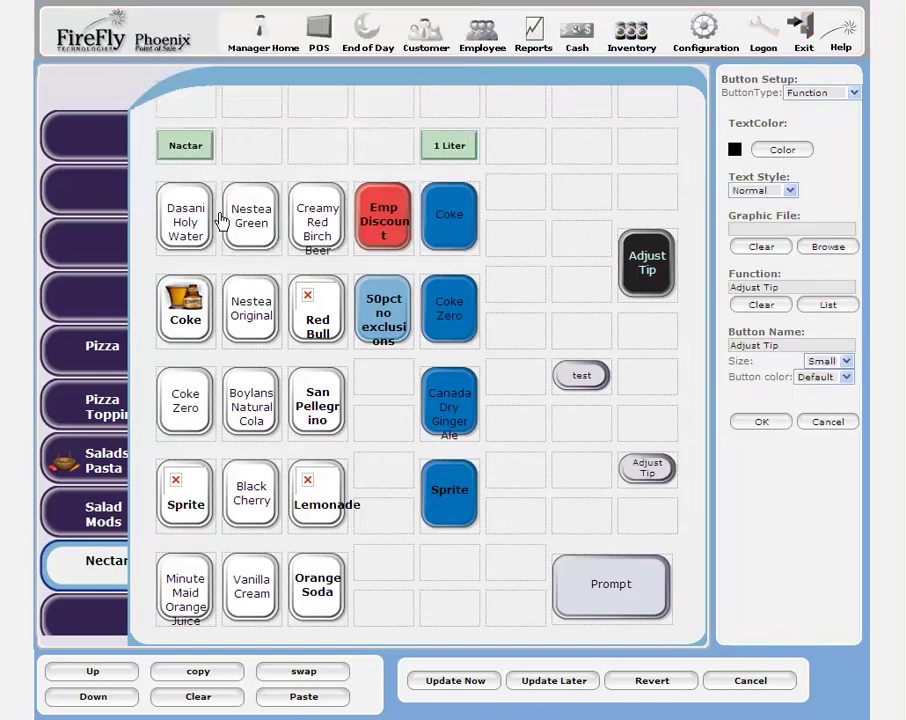
Style the new Adjust Tip button as Large and D Blue with white text, and apply the menu update immediately.
left_click(846, 377)
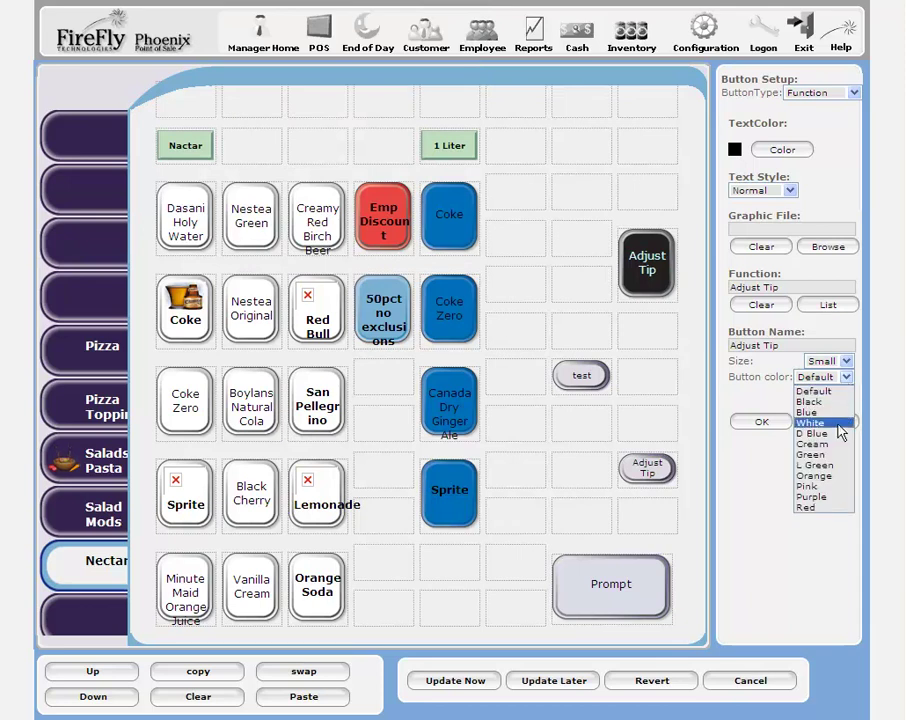
left_click(834, 434)
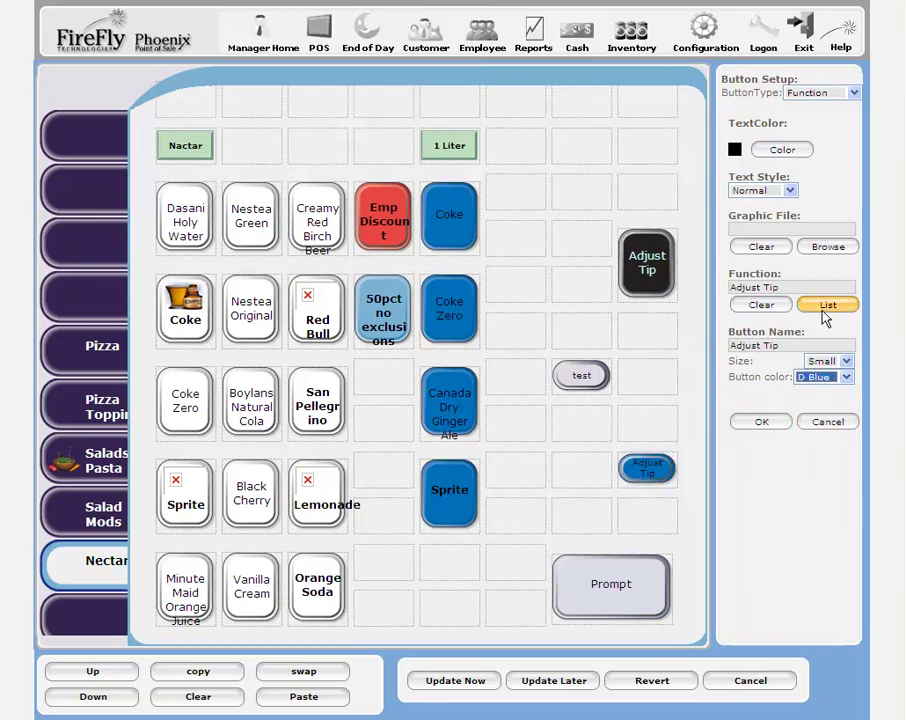
left_click(846, 362)
left_click(818, 387)
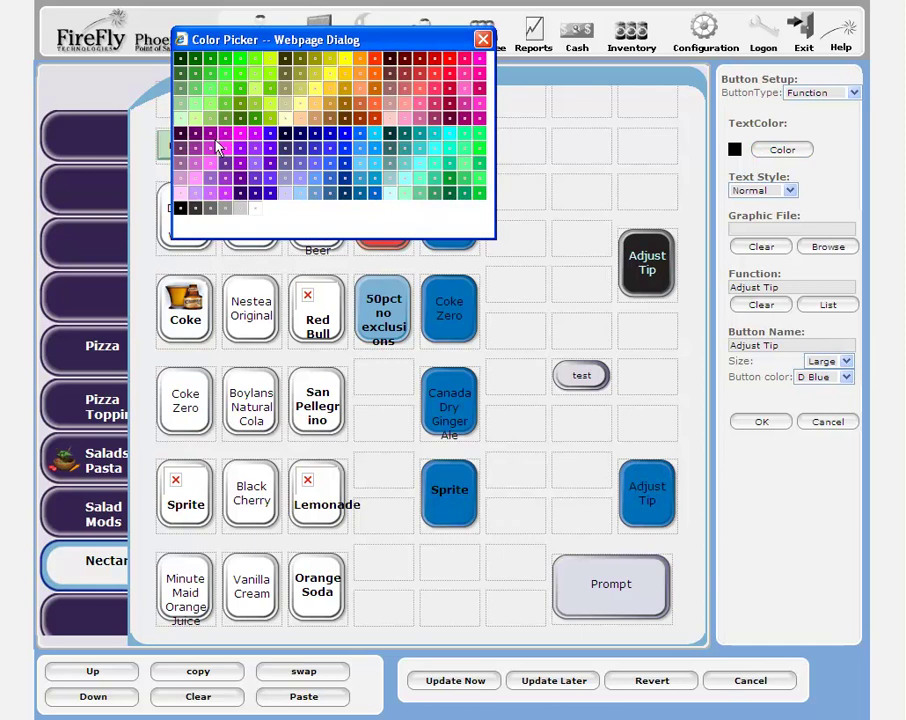
left_click(257, 210)
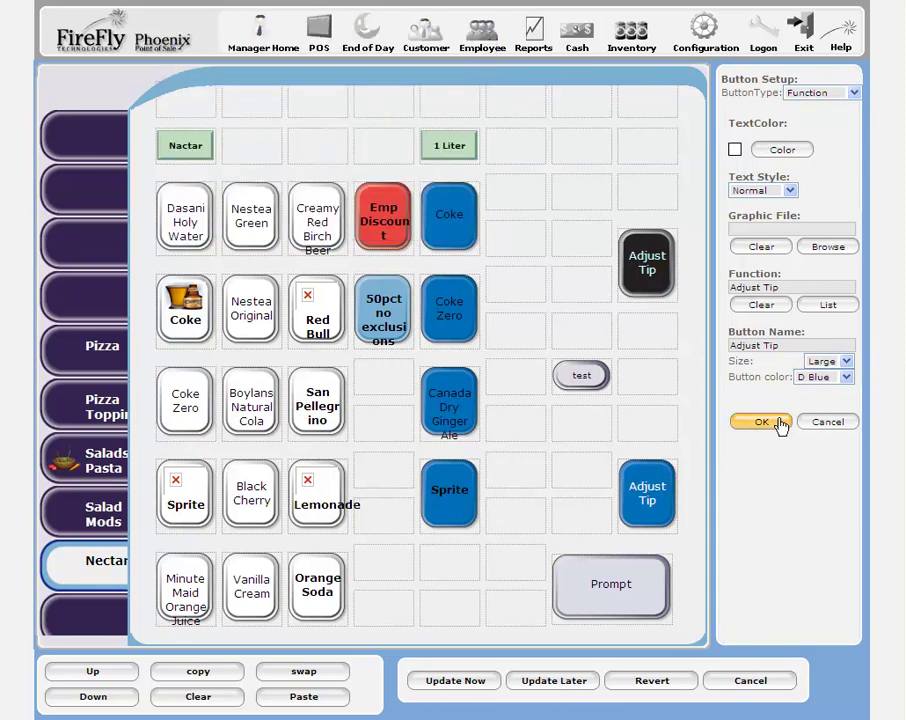
left_click(458, 683)
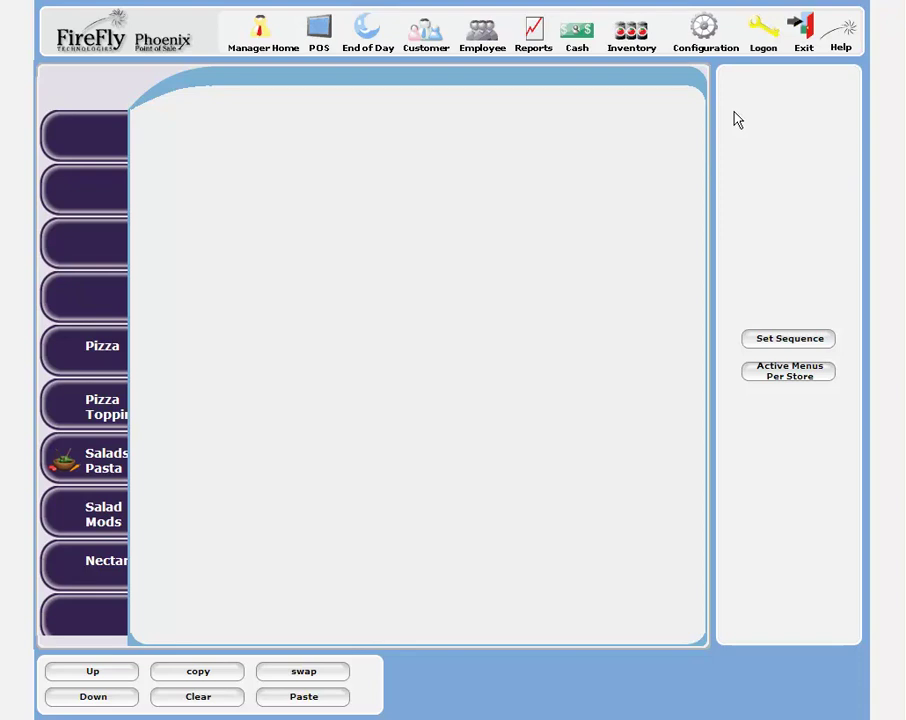
Review the Modify a Tip permission for the security groups in the Security setup's POS Functions.
left_click(710, 38)
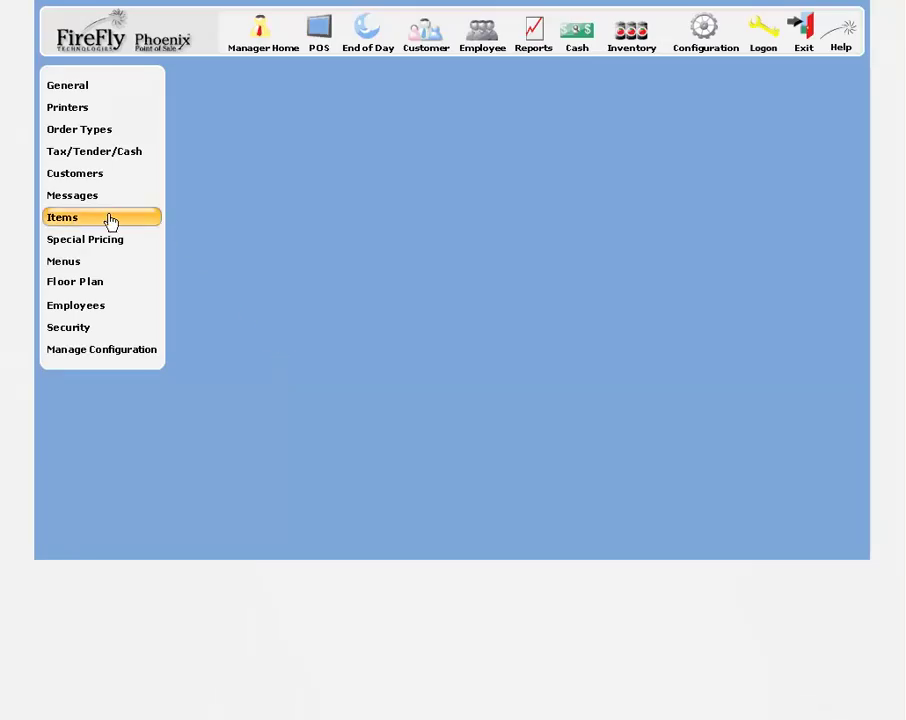
left_click(70, 333)
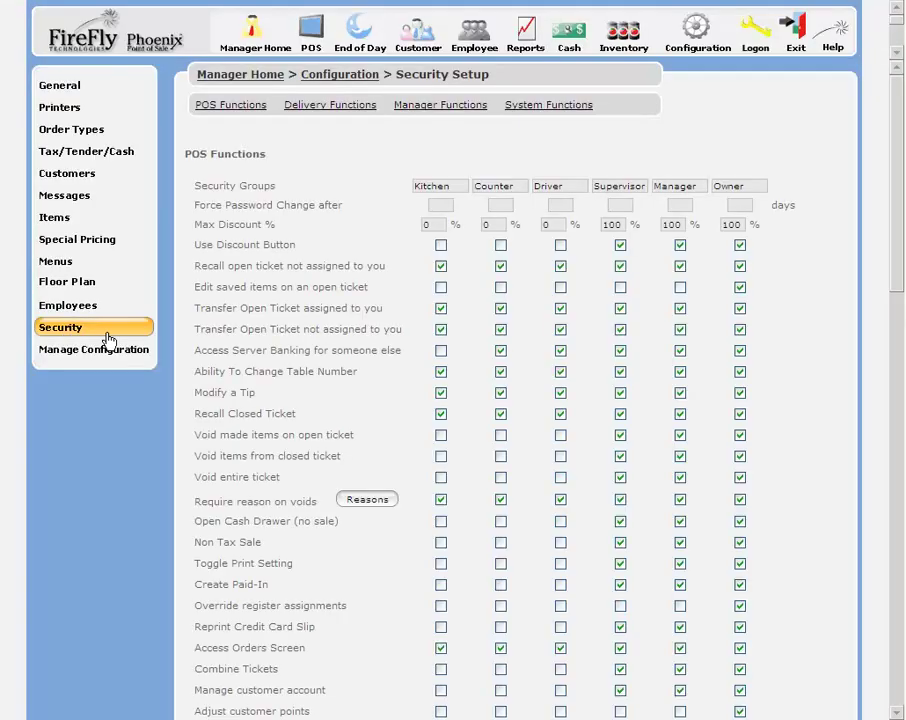
left_click_drag(195, 393, 253, 395)
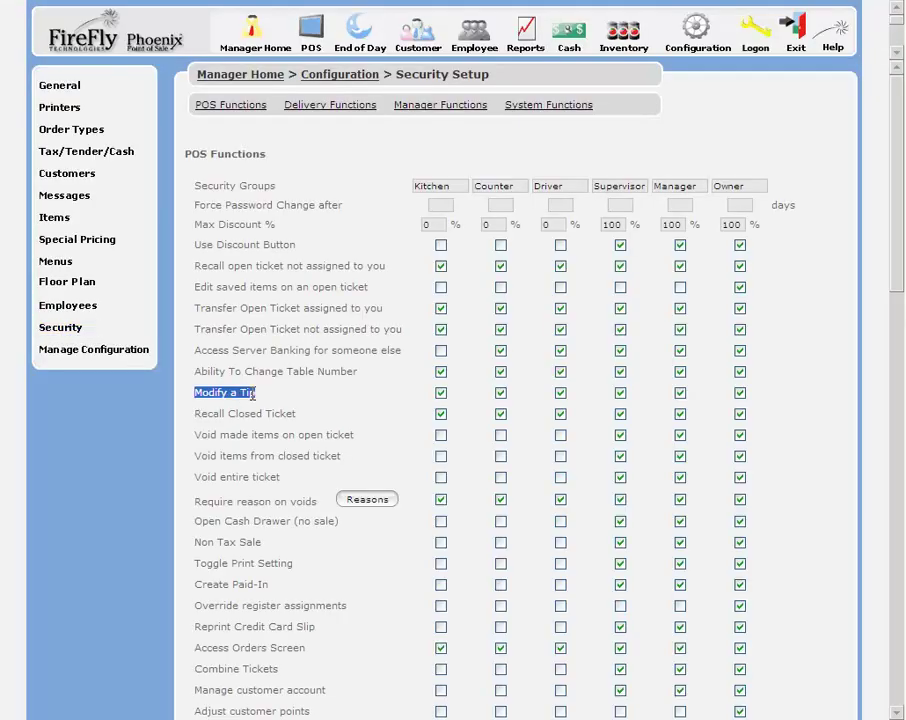